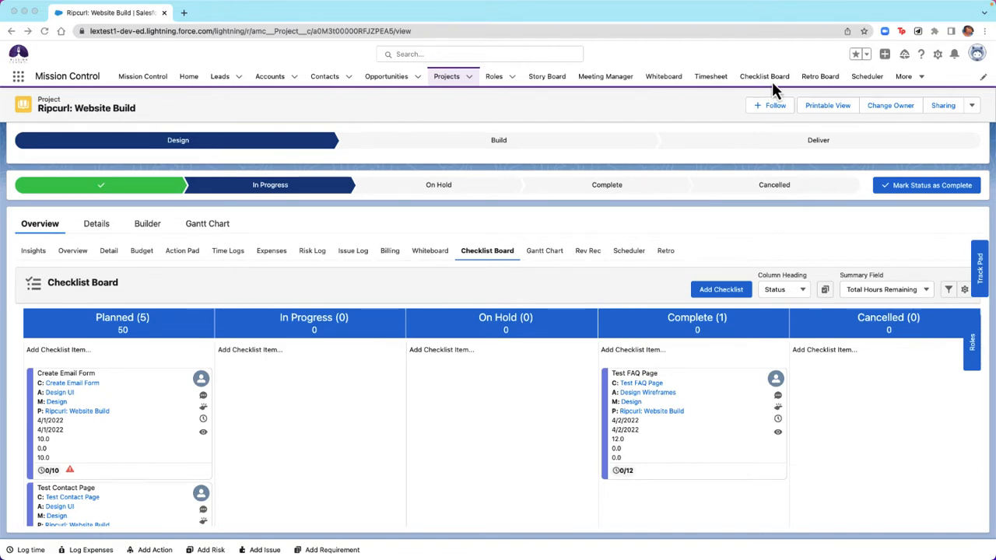
Step: Open the Checklist Board for all projects and set its column heading to Item Owner
click(775, 80)
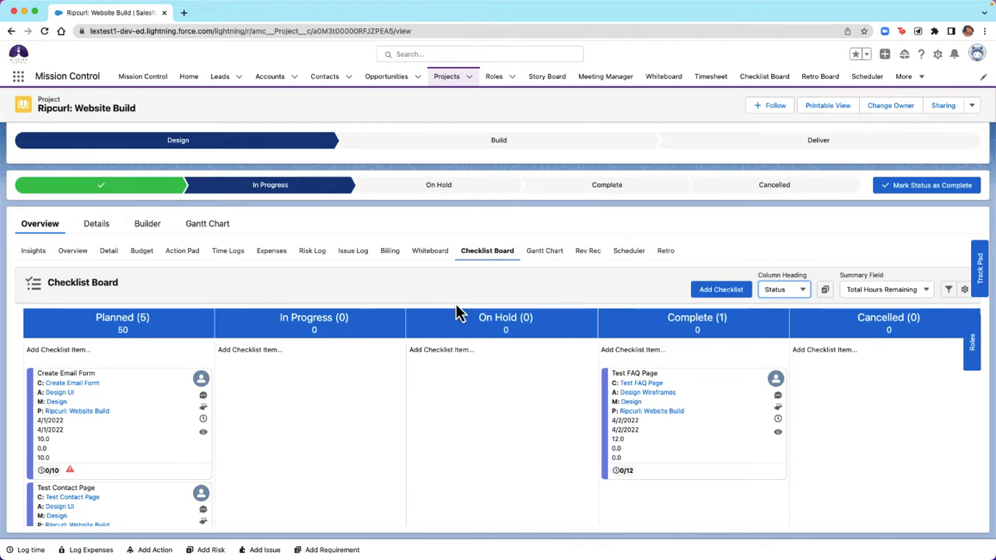
click(767, 88)
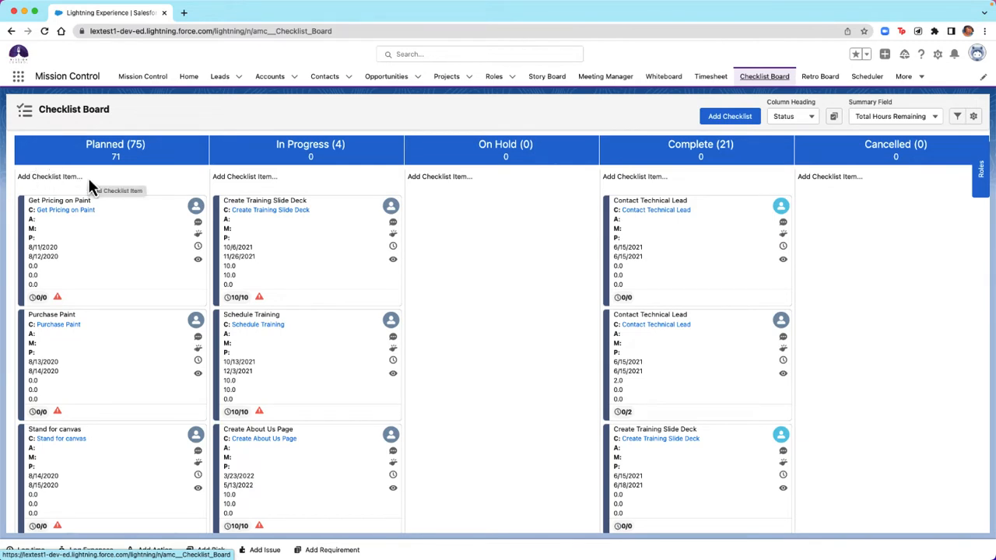
click(810, 122)
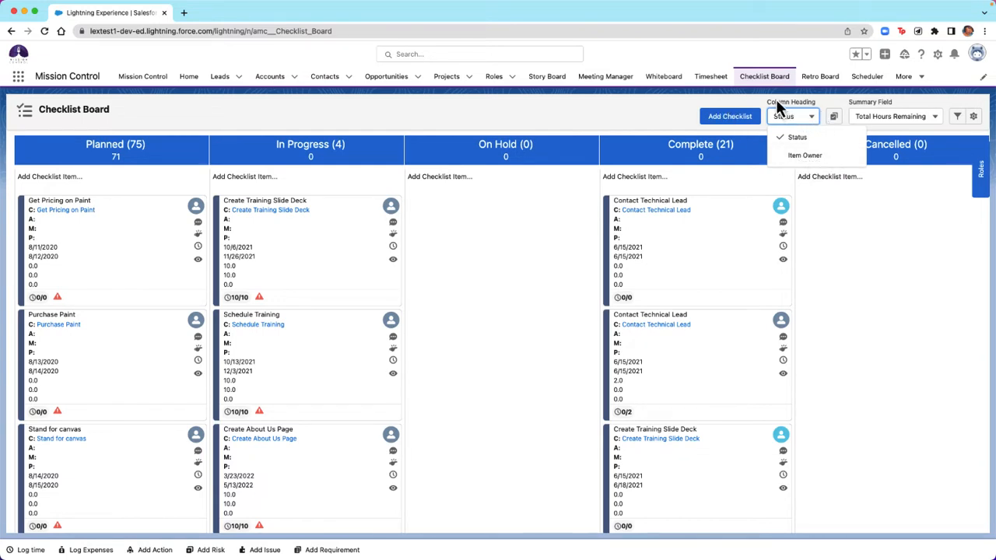
click(809, 160)
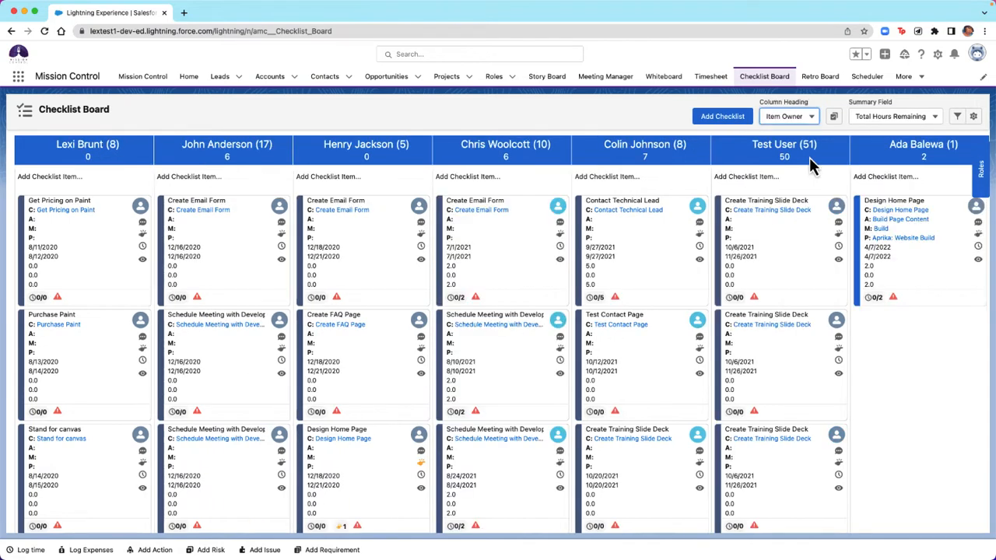
Step: Limit the displayed board columns to all item owners except the last one and apply the selection
click(833, 121)
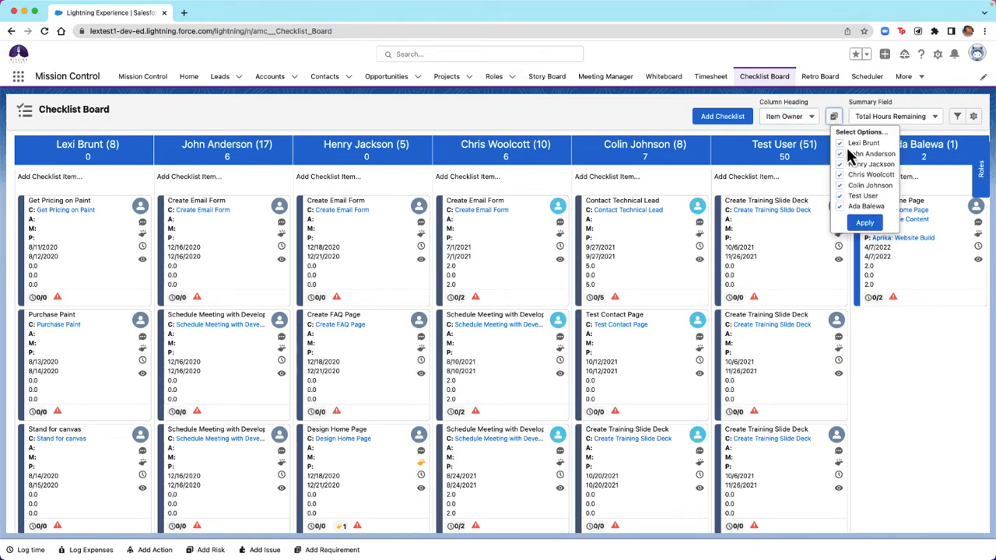
click(839, 143)
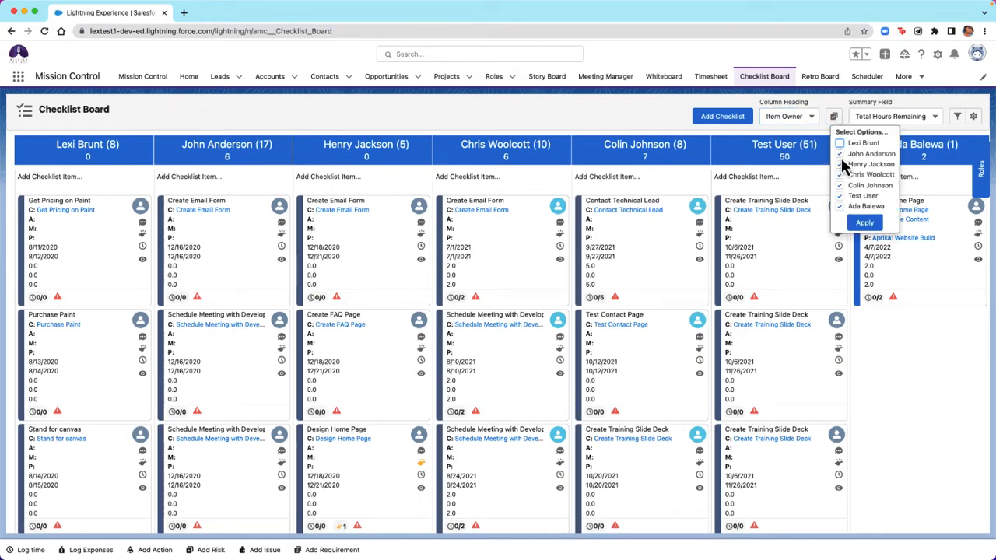
click(839, 175)
click(839, 196)
click(840, 143)
click(863, 223)
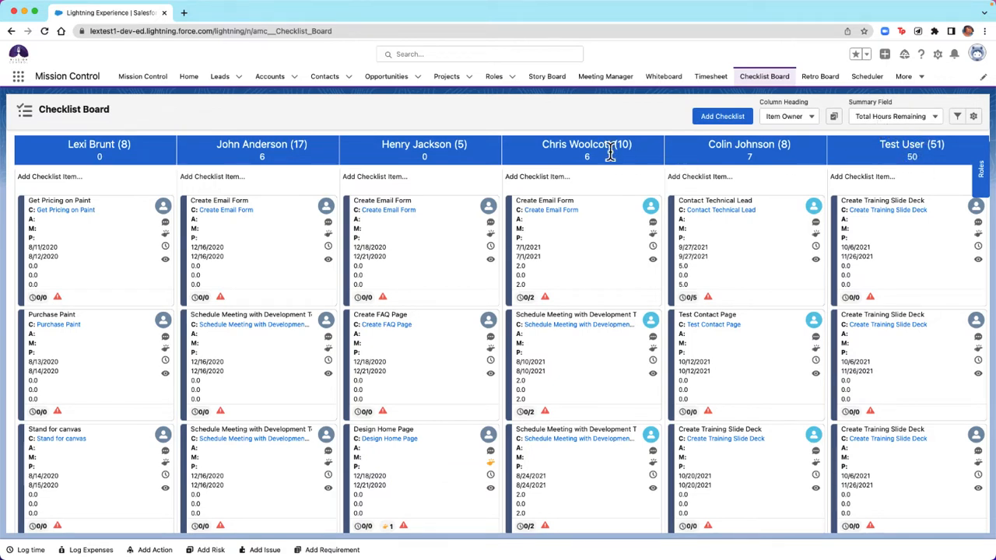
Step: Check the summary field options, keeping Total Hours Remaining selected
click(890, 116)
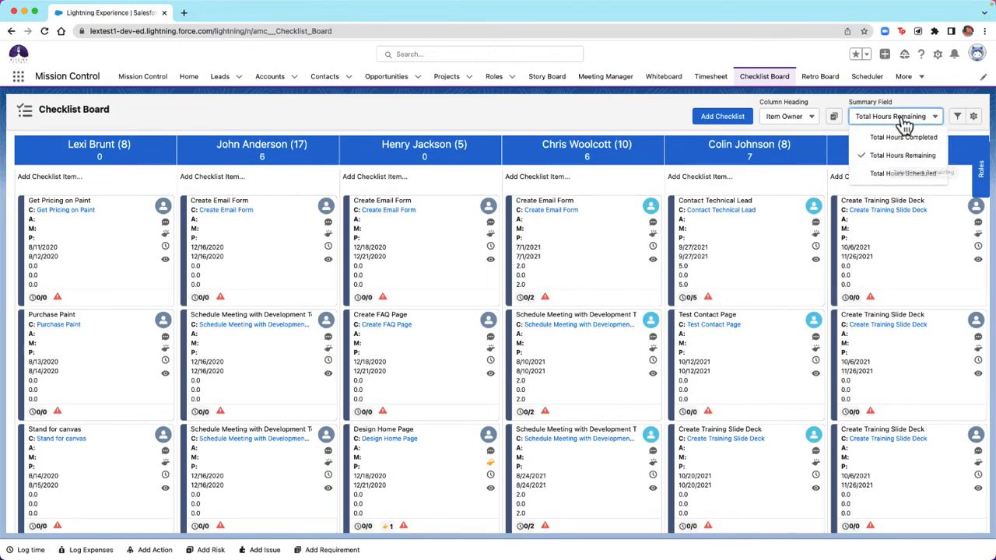
click(902, 123)
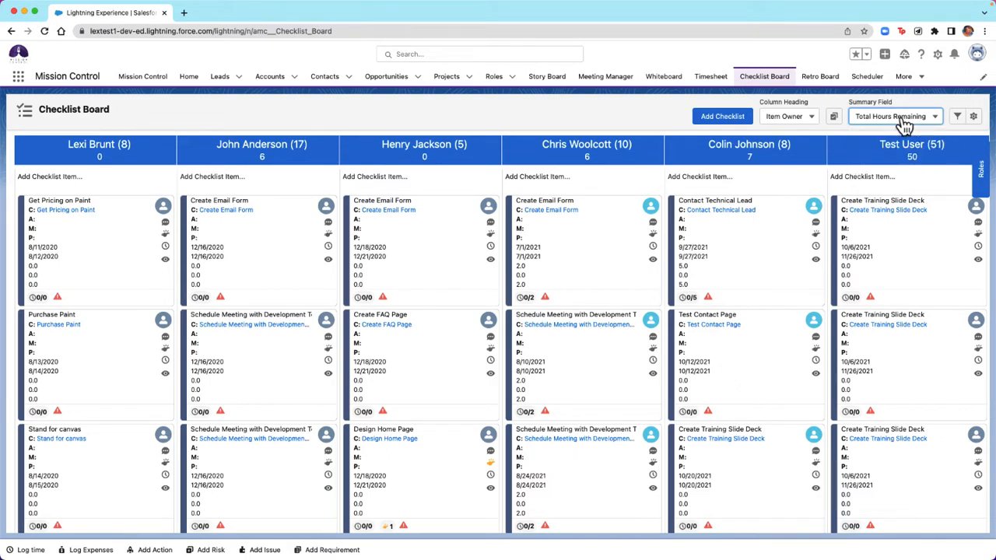
Step: Open the board filters and add Apex and Configuration as Action Skills in a new filter
click(957, 119)
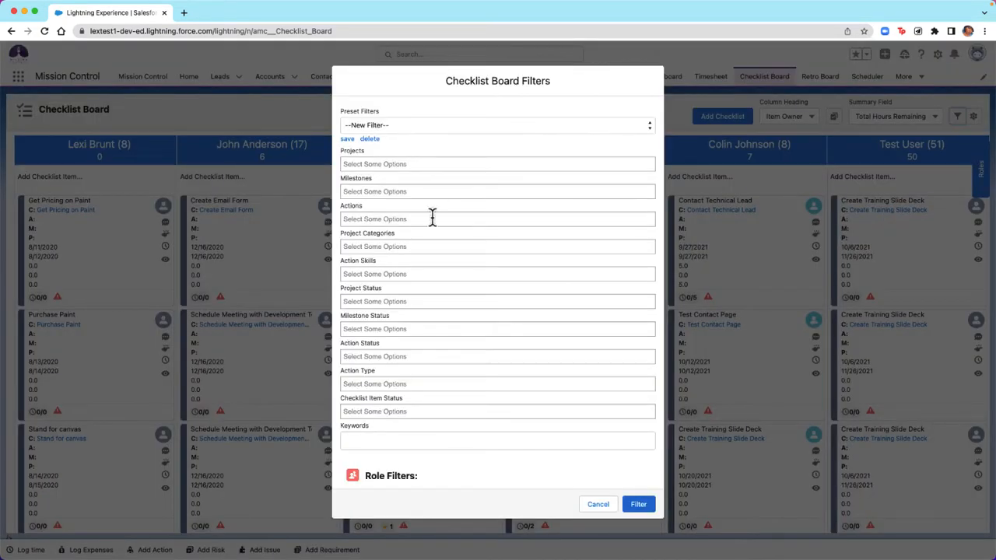
scroll(432, 217, down, 5)
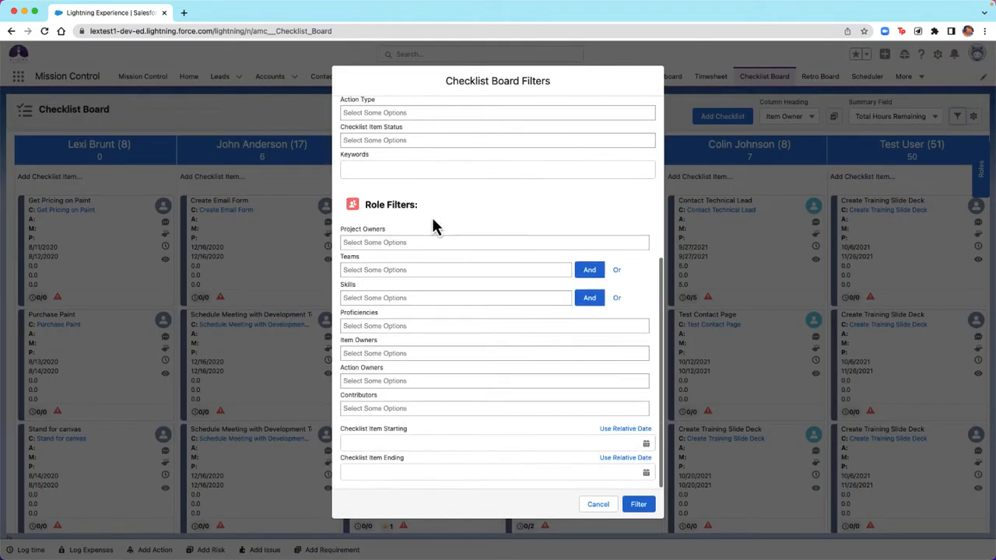
scroll(434, 222, up, 5)
click(397, 127)
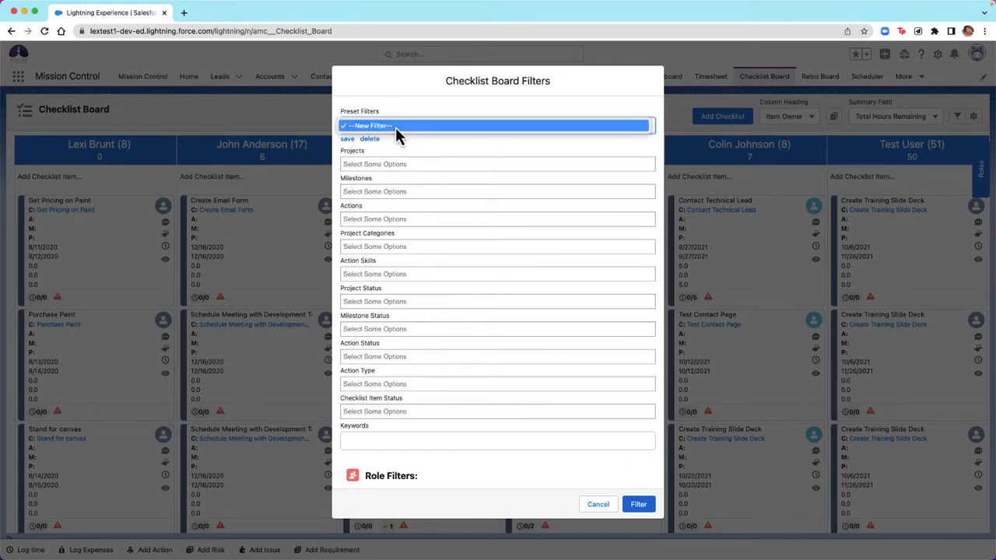
click(395, 127)
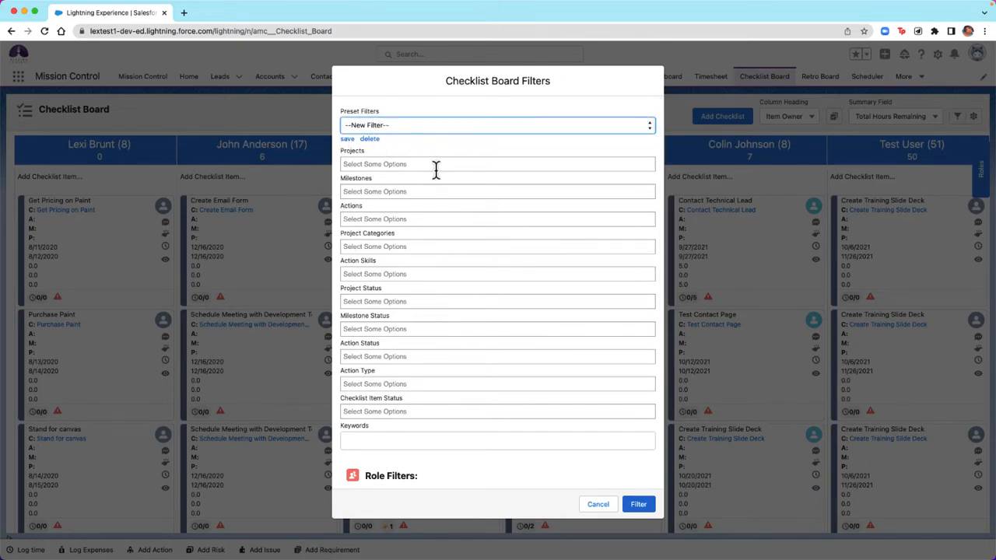
scroll(428, 255, down, 2)
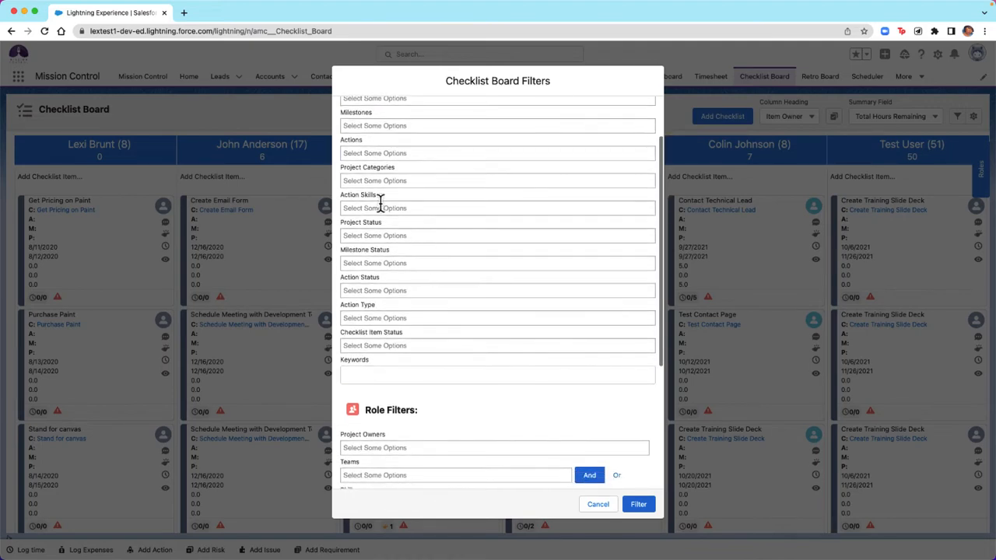
click(370, 207)
click(365, 223)
click(399, 263)
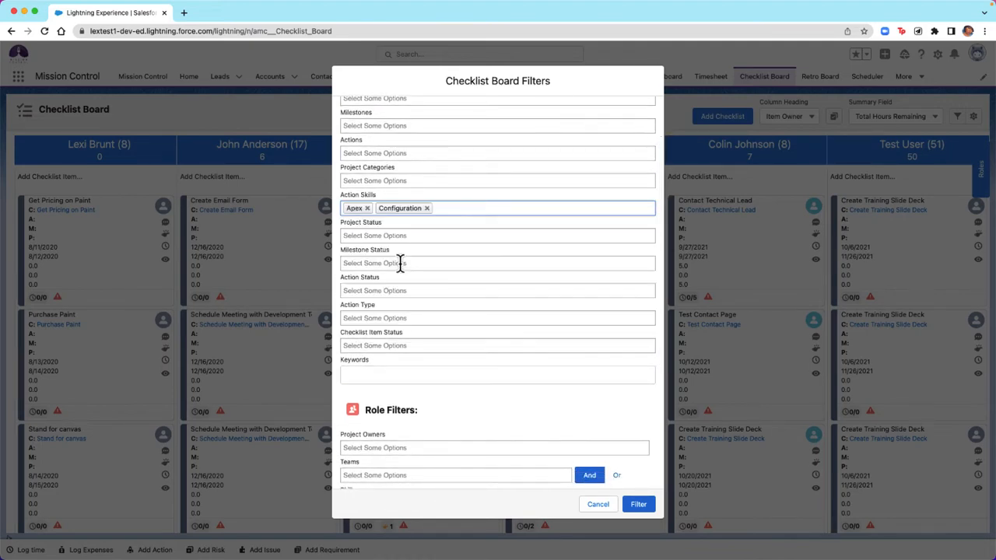
Step: Add one person as the Project Owner in the role filters
scroll(400, 263, down, 5)
click(402, 243)
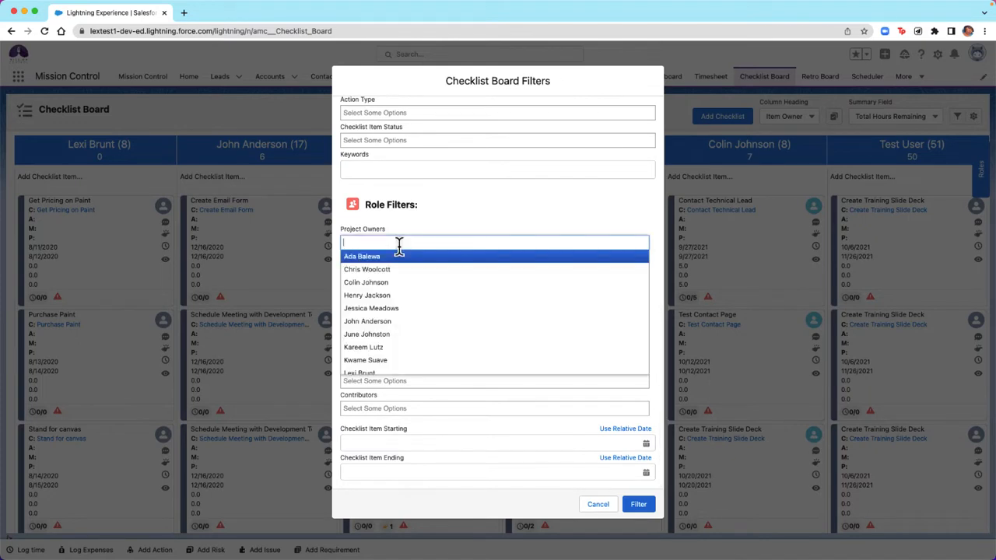
click(410, 294)
Step: Name the new preset filter with the owner's first name followed by "Checklist Items" and try to save it
scroll(419, 234, up, 7)
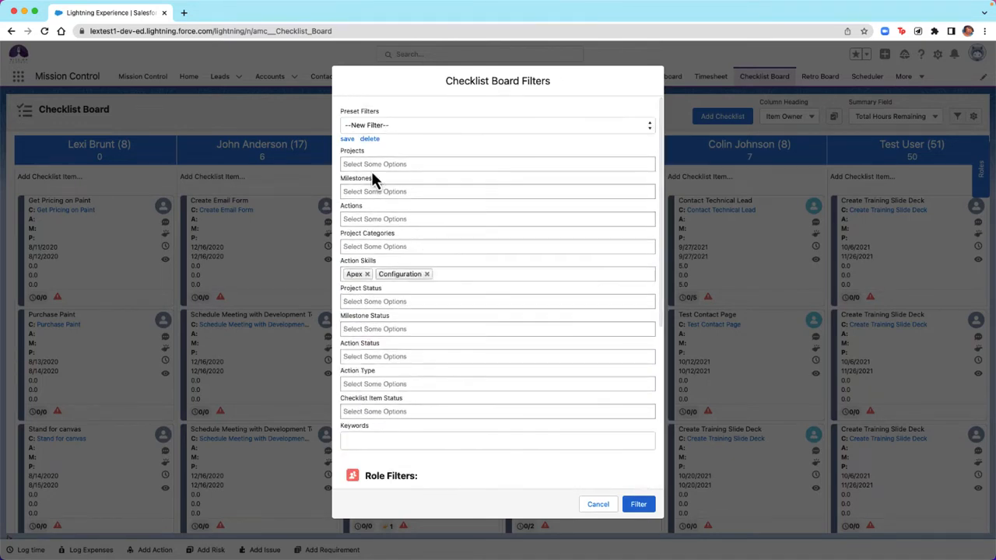
click(347, 140)
click(352, 127)
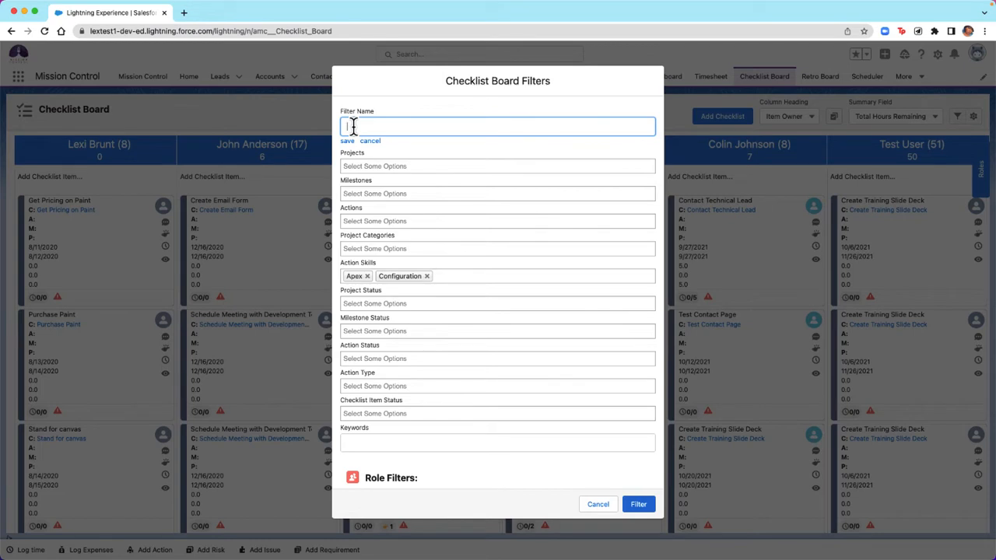
text(My)
scroll(416, 128, down, 1)
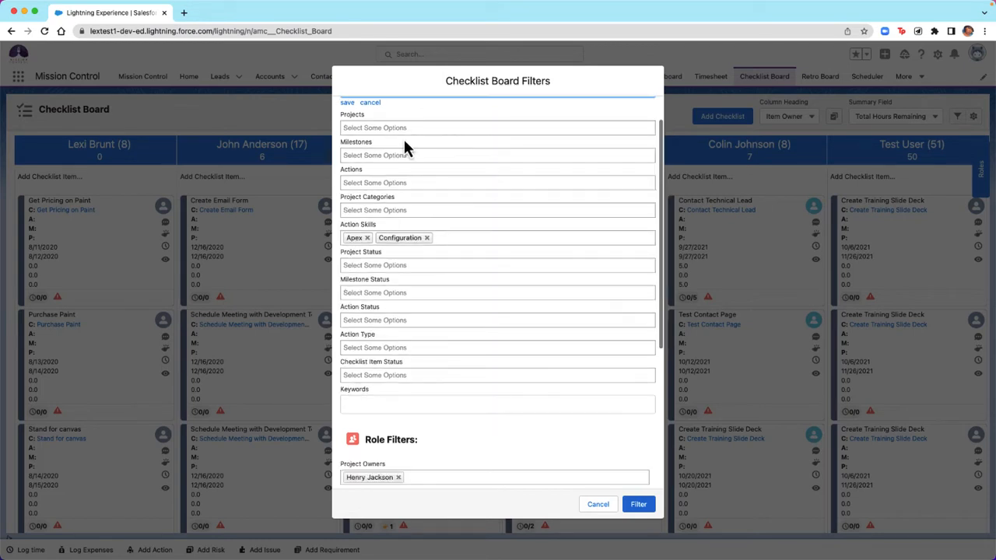
scroll(382, 128, up, 1)
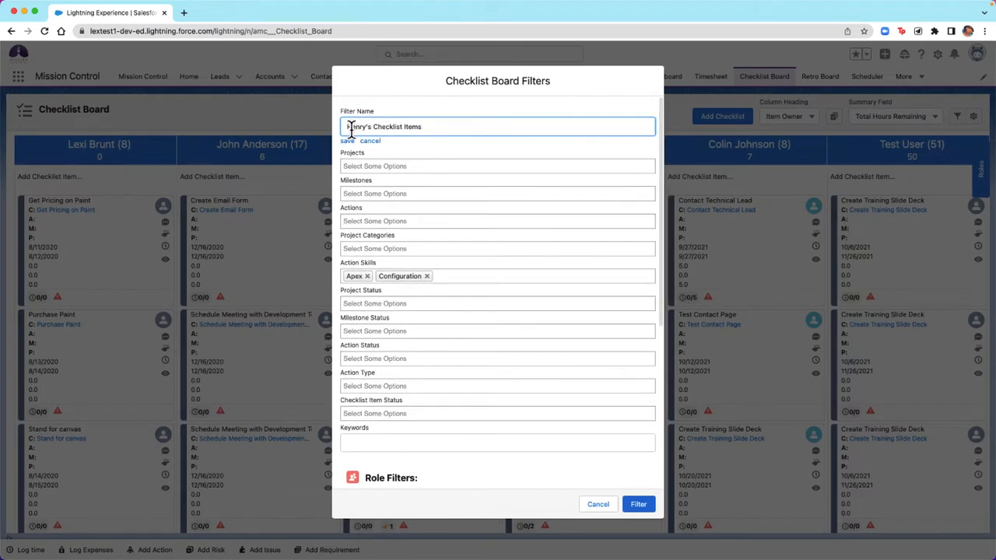
click(348, 142)
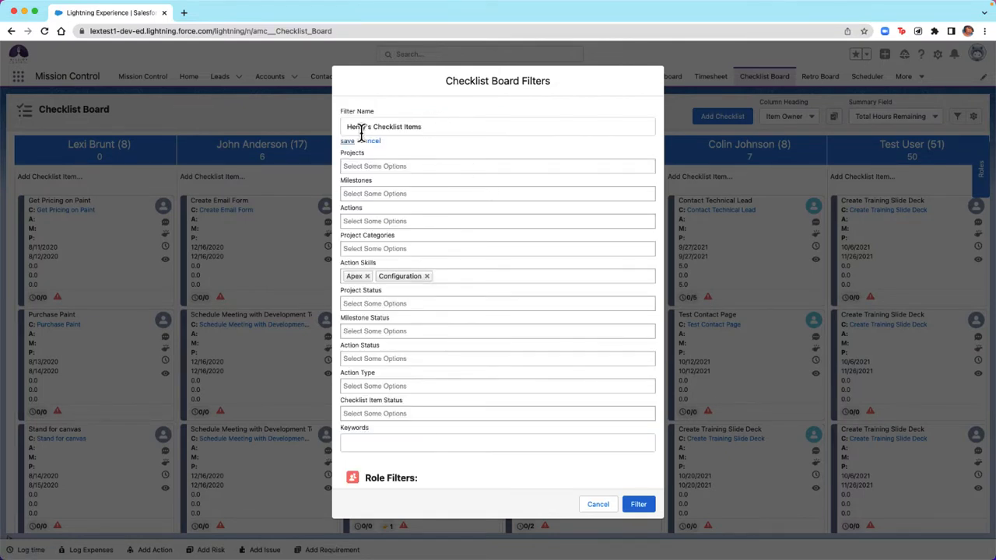
click(437, 129)
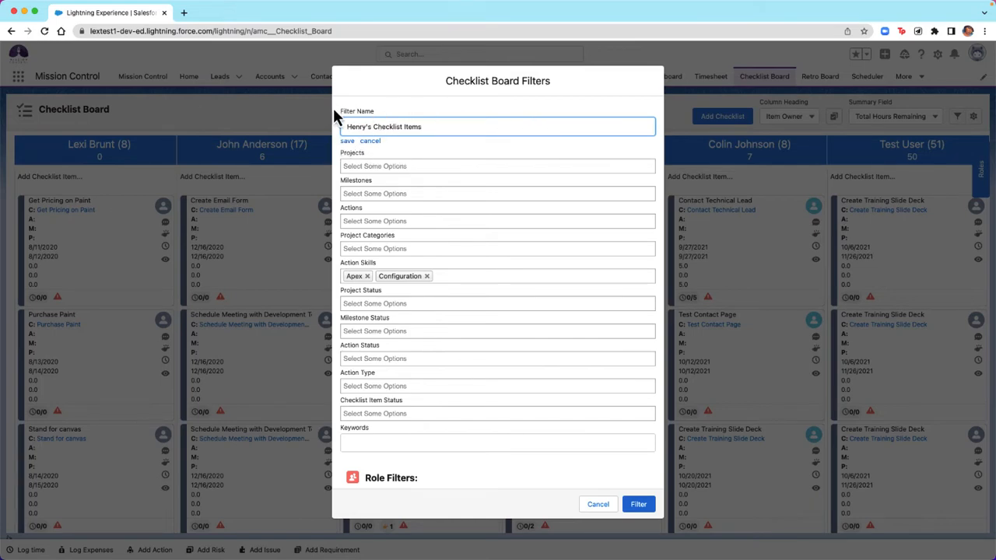
Step: Remove the Project Owner criterion, select a person under Item Owners instead, and apply the filter to the board
scroll(395, 165, down, 2)
scroll(395, 163, down, 6)
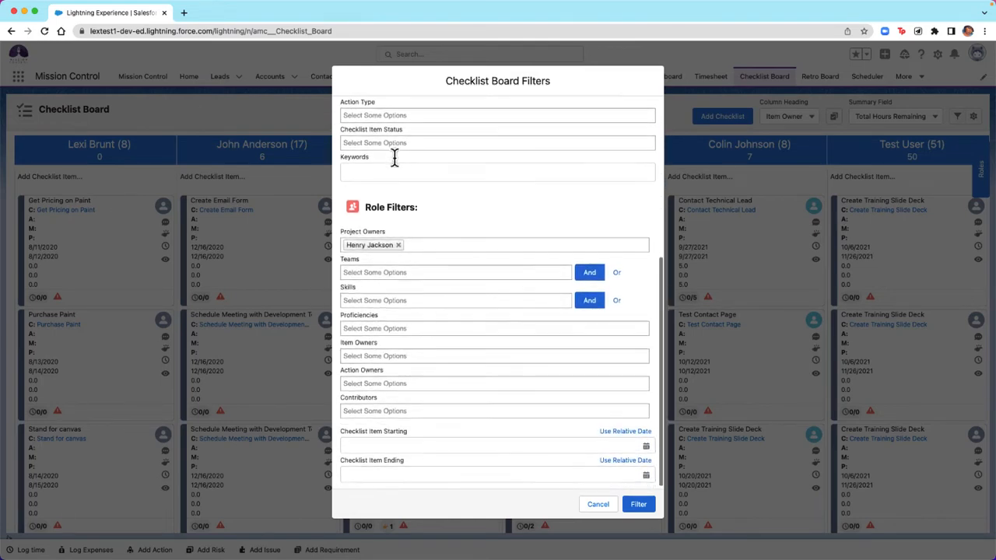
scroll(393, 164, up, 8)
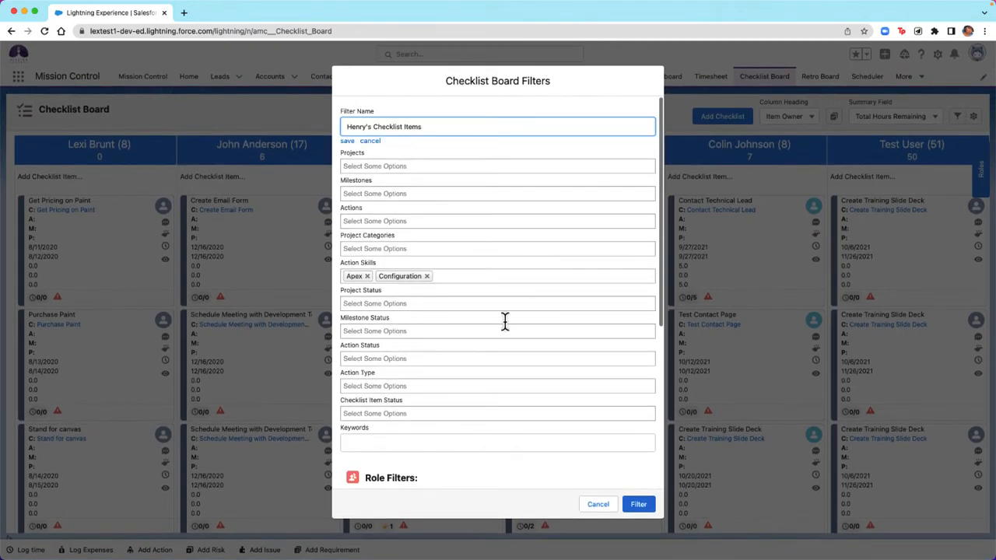
scroll(588, 433, down, 6)
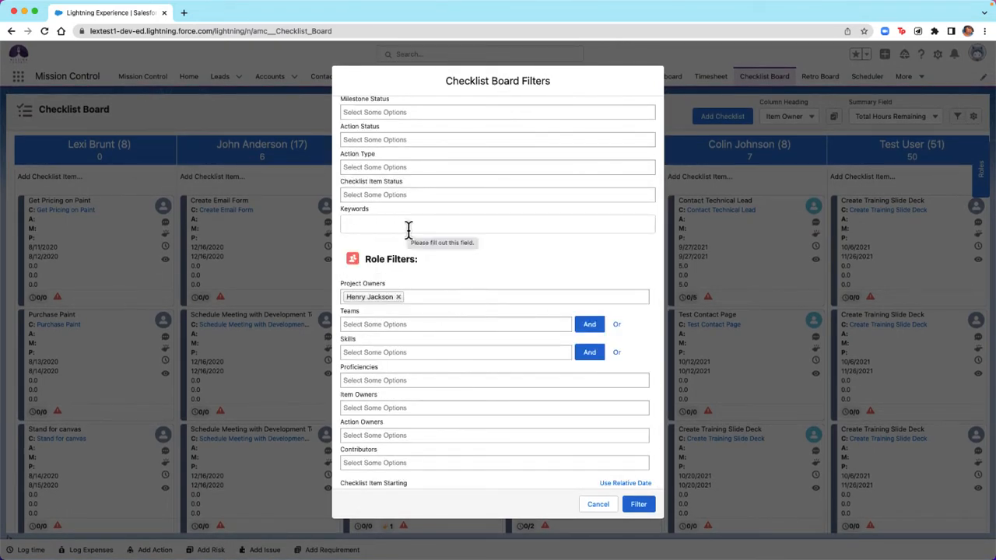
scroll(479, 268, down, 1)
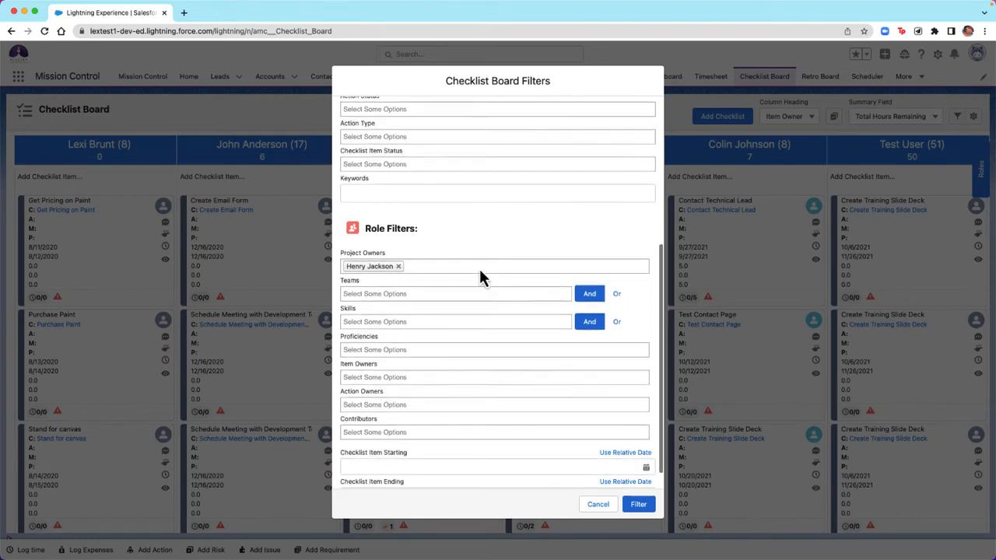
scroll(479, 273, down, 1)
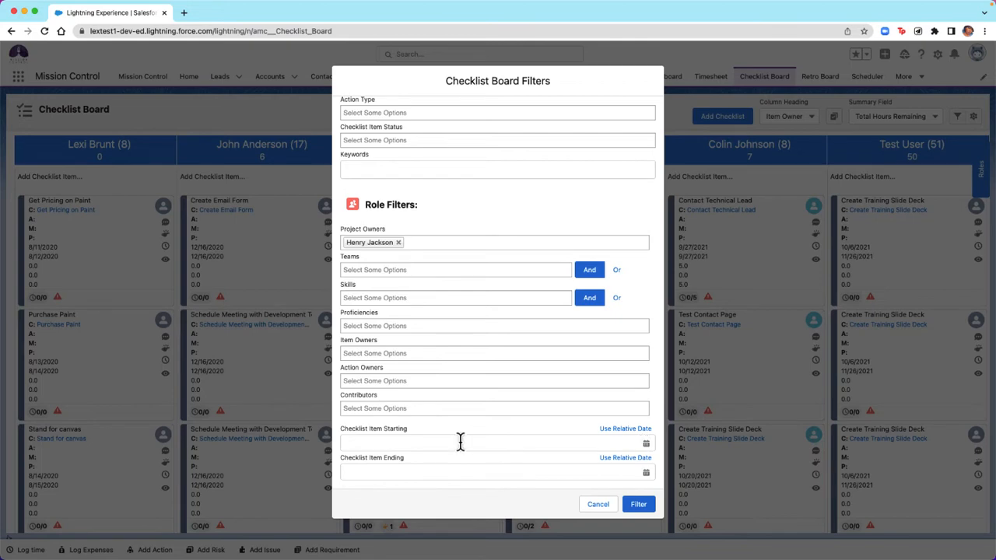
scroll(522, 246, up, 2)
click(398, 242)
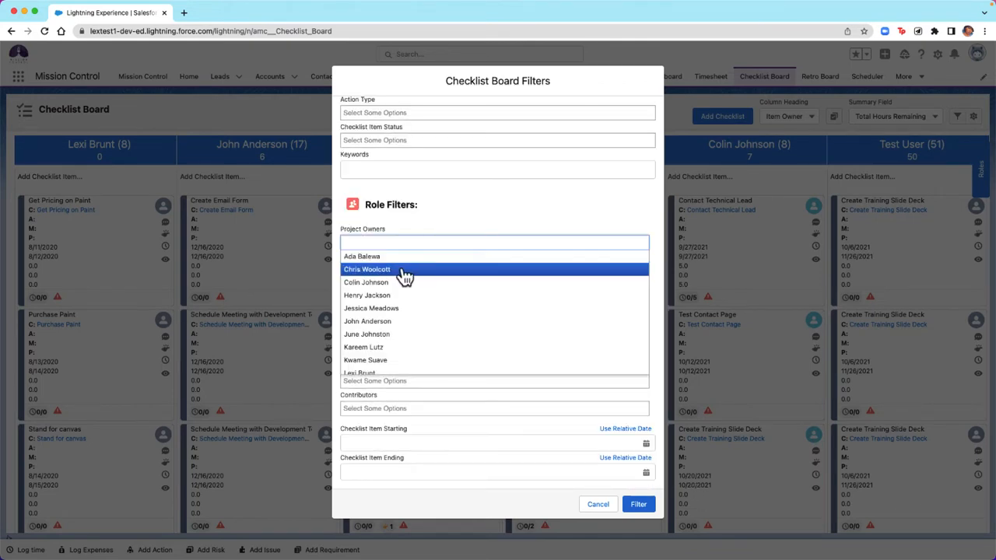
click(426, 212)
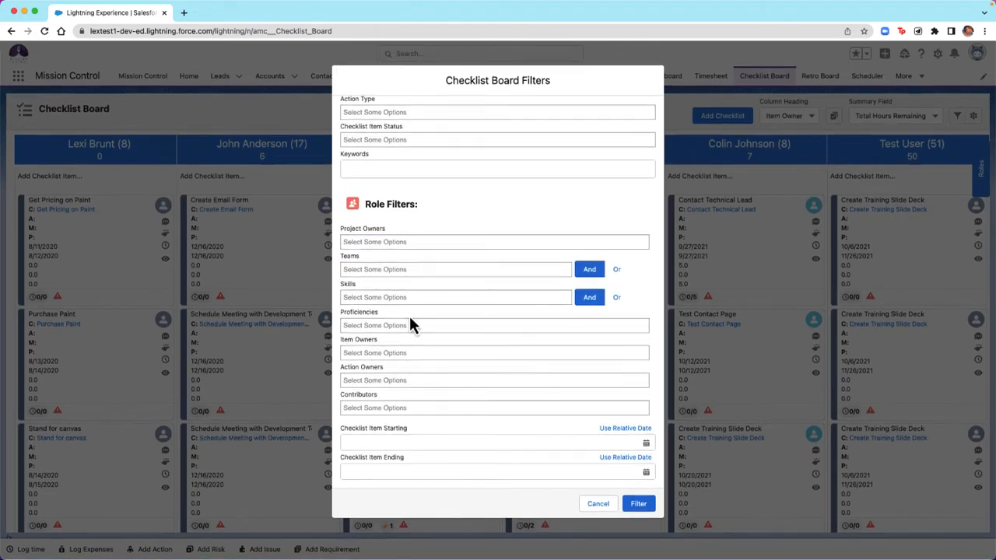
click(388, 354)
click(392, 394)
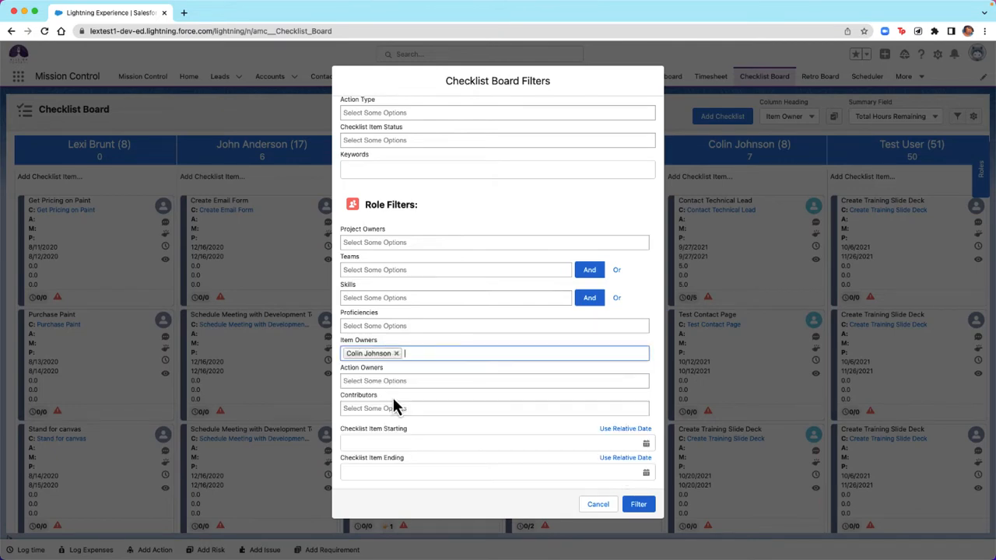
click(636, 506)
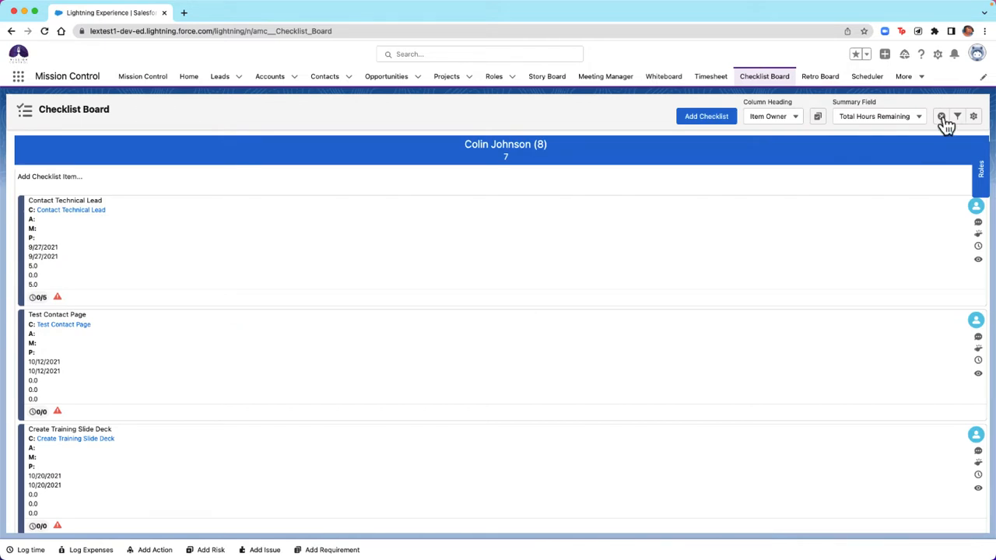
Step: Clear the applied filter from the Checklist Board
click(941, 117)
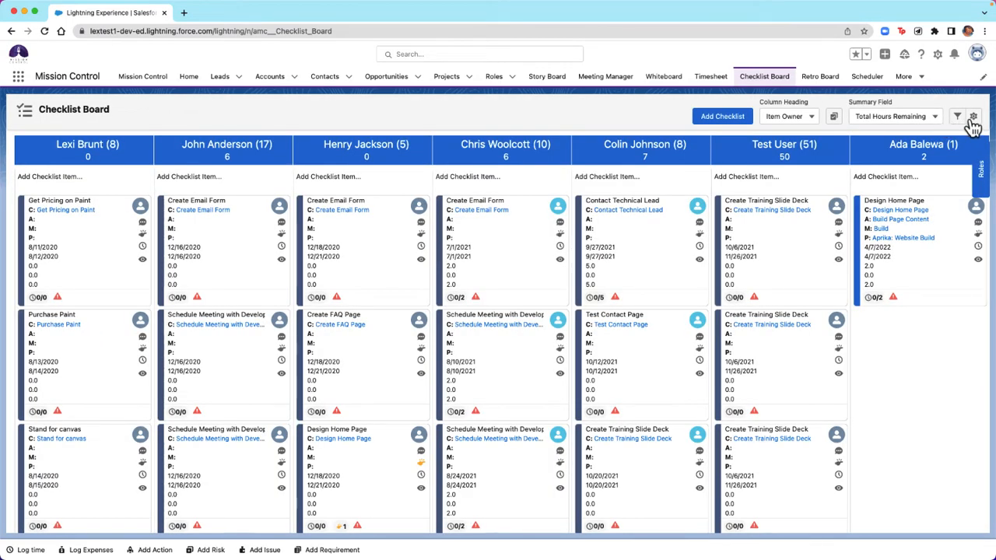
Step: Enable both card views in the Checklist Board Settings, review the card field, feature and sorting options, and save the settings
click(971, 117)
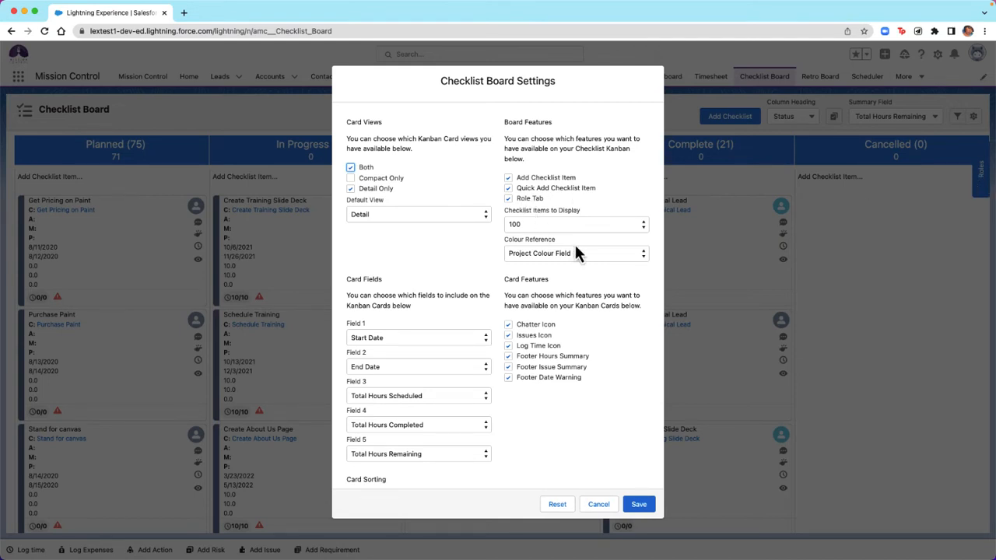
scroll(531, 237, down, 1)
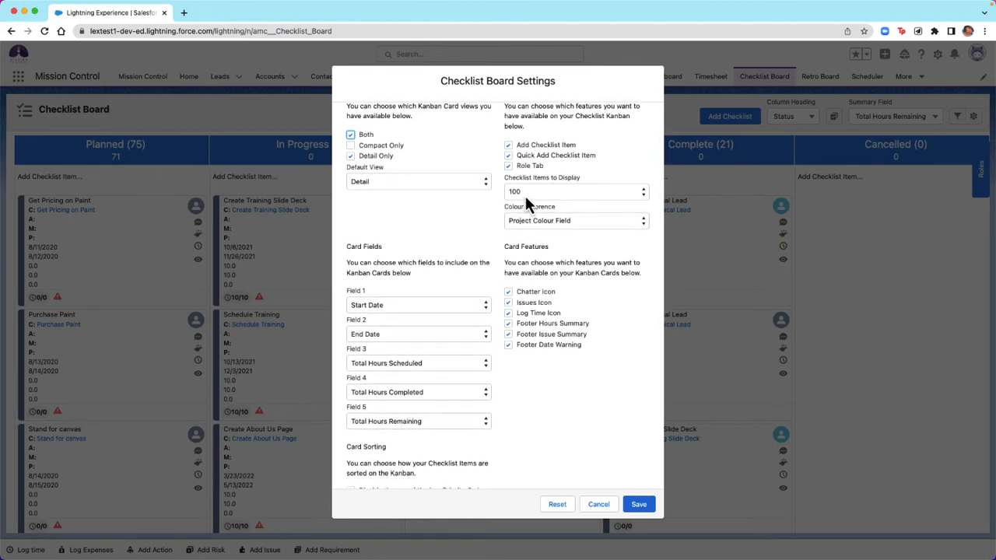
scroll(540, 243, down, 1)
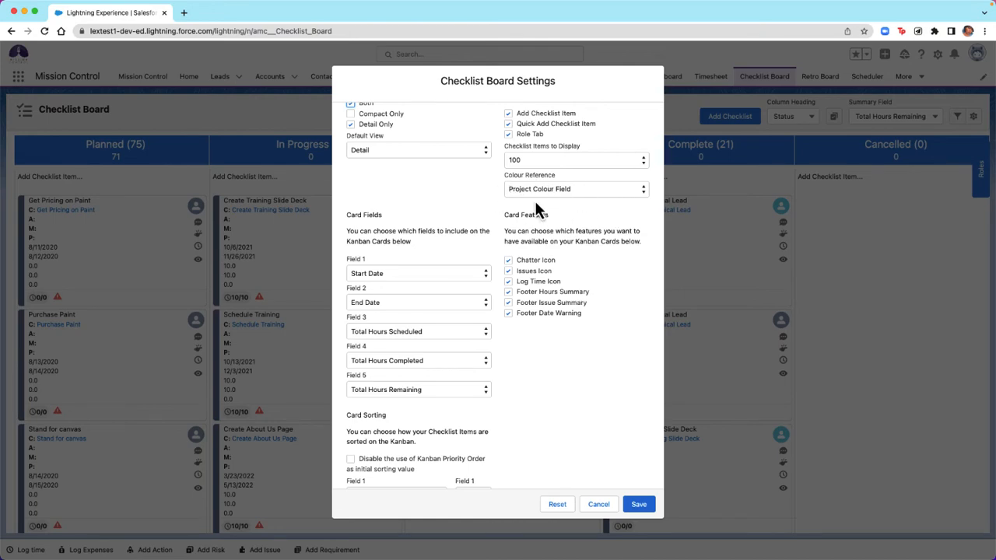
scroll(534, 201, down, 3)
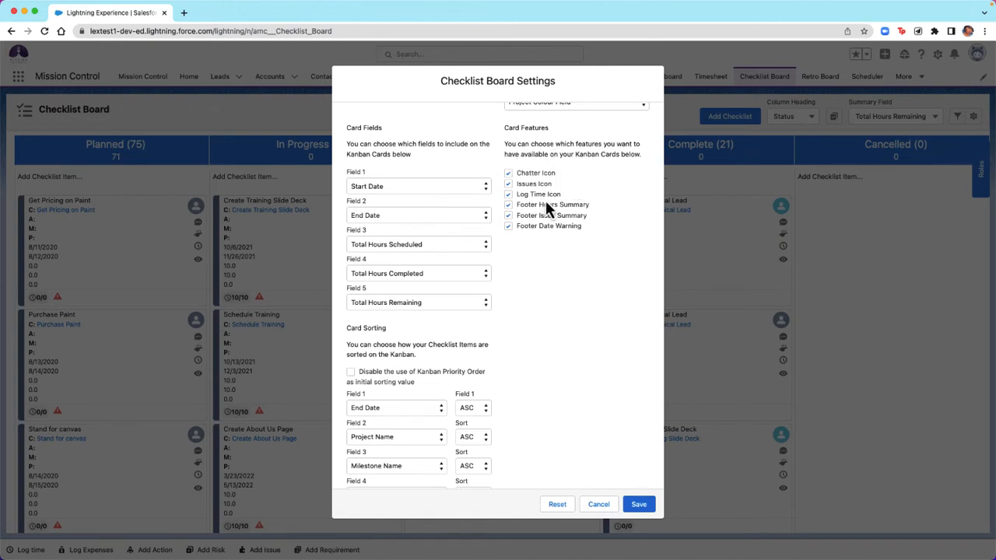
scroll(513, 305, down, 2)
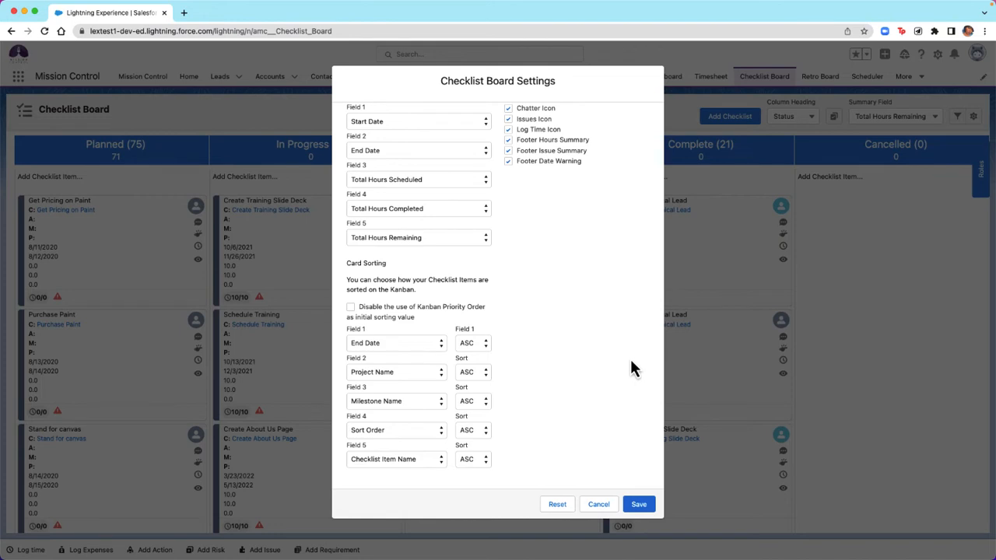
click(638, 506)
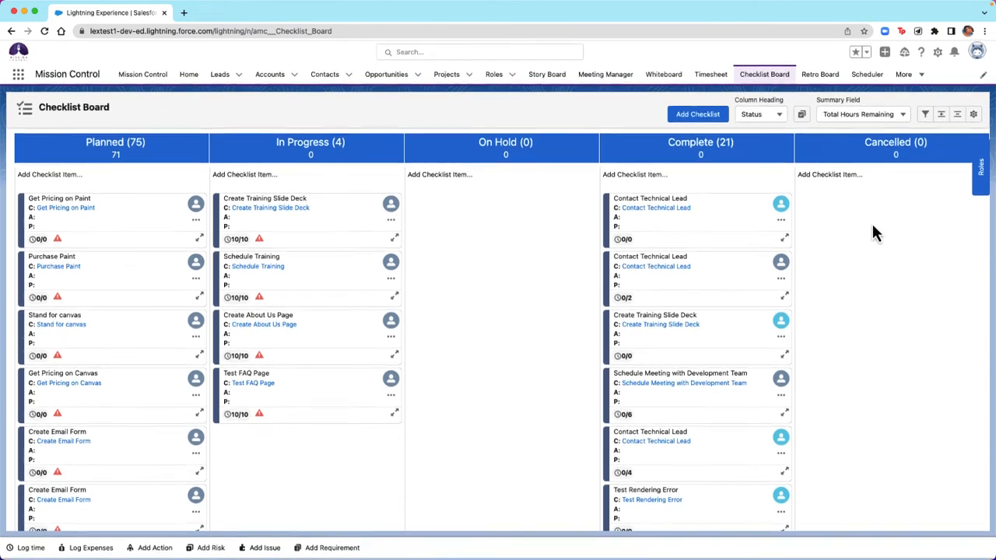
Step: Assign the first person in the Roles list to the top Contact Technical Lead card under Complete and reveal that card's action icons
click(981, 185)
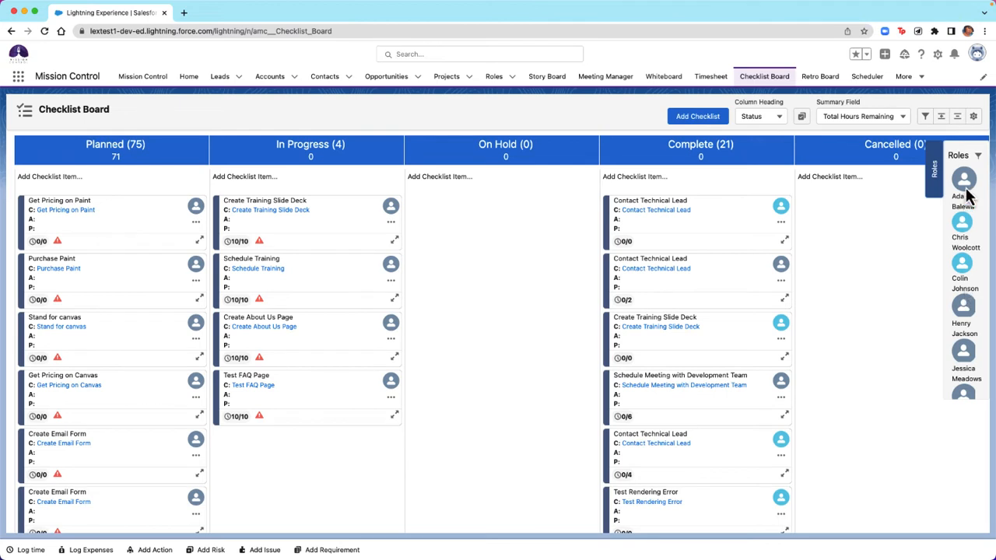
drag(968, 195, 783, 217)
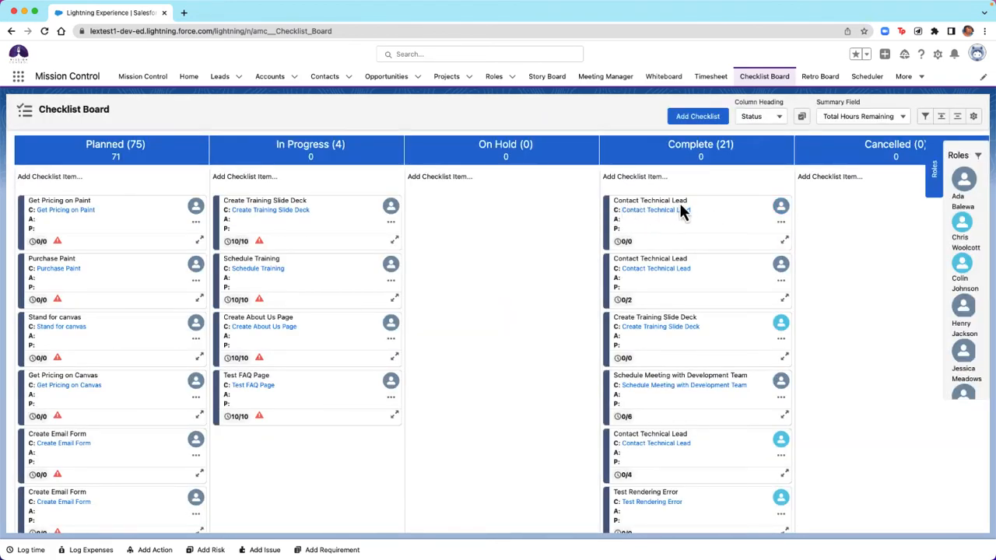
click(781, 225)
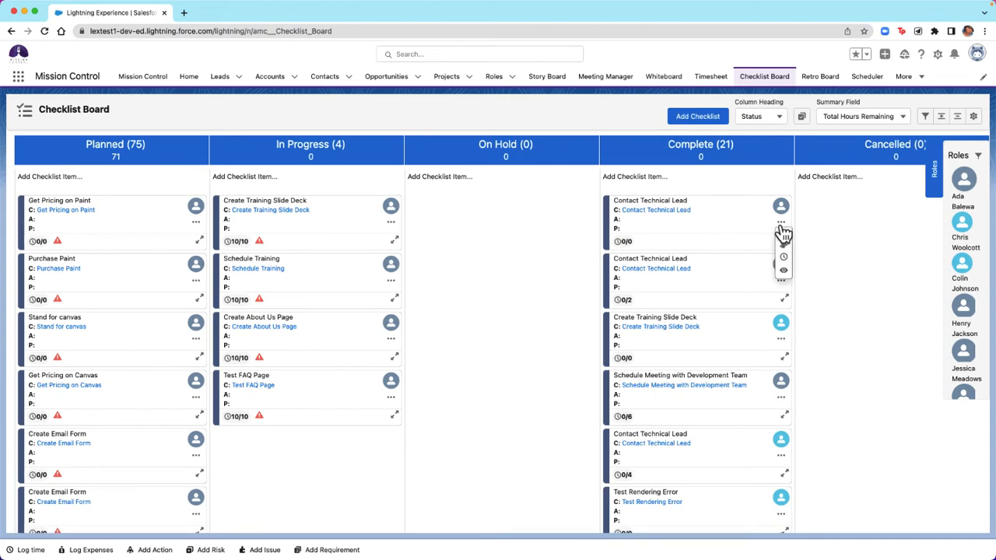
click(783, 272)
Step: Review the skill, proficiency and team criteria in the Role Filters and close them without filtering
click(979, 159)
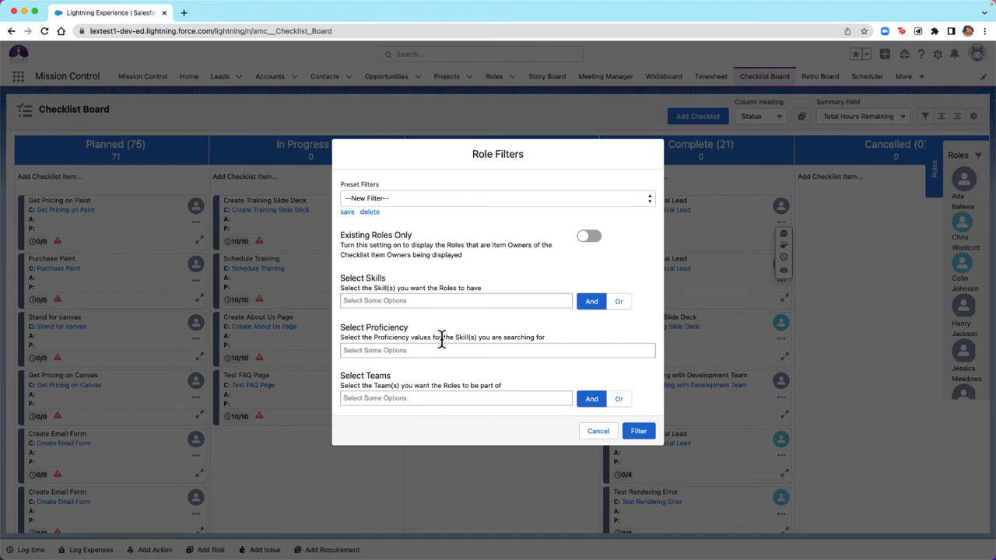
click(597, 434)
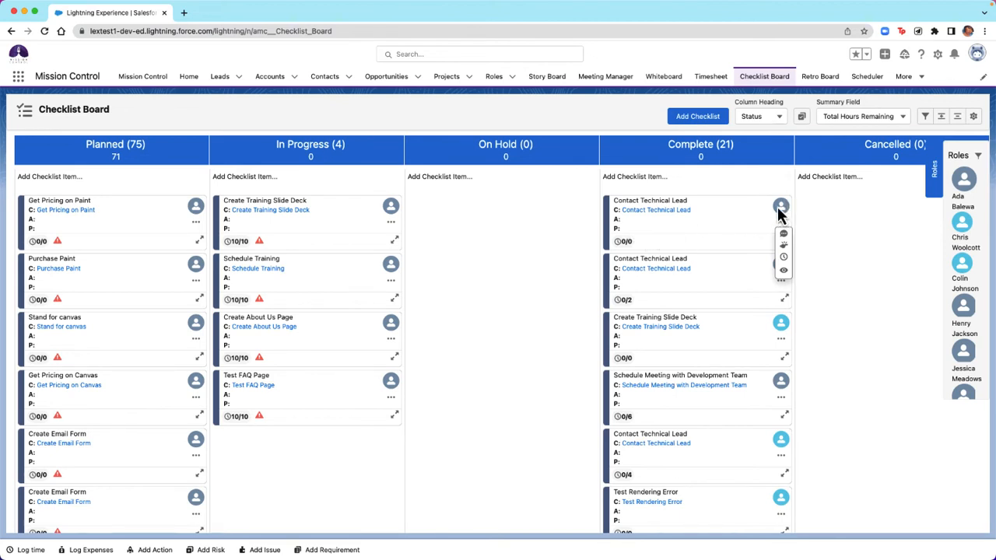
Step: Expand the Test FAQ Page card of Ripcurl: Website Build in the Complete column and view its Issue Manager
scroll(740, 280, down, 10)
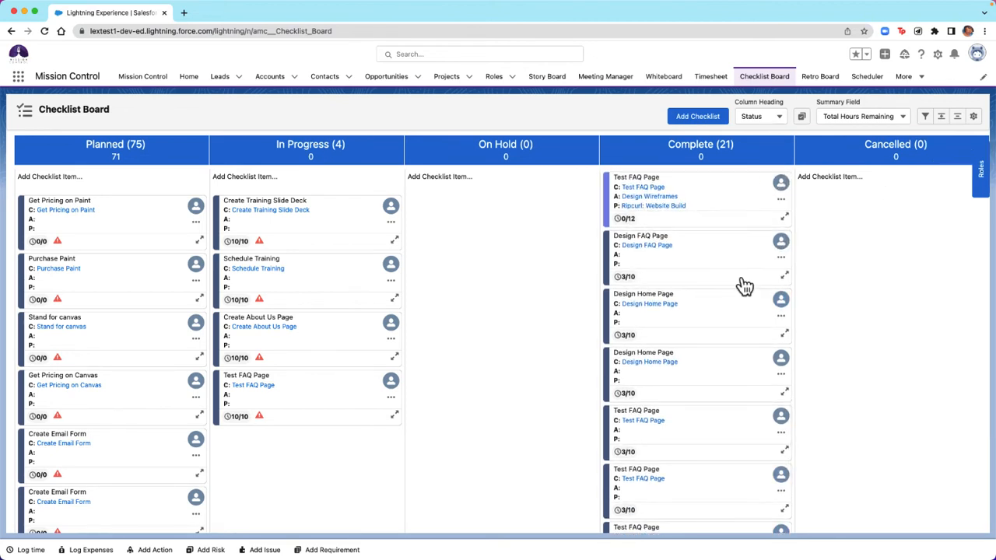
click(785, 221)
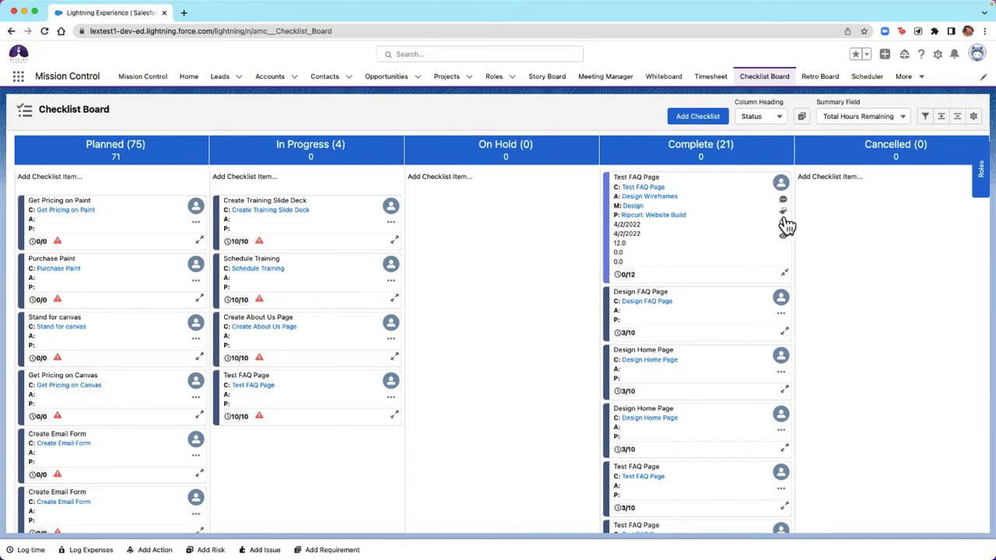
click(783, 217)
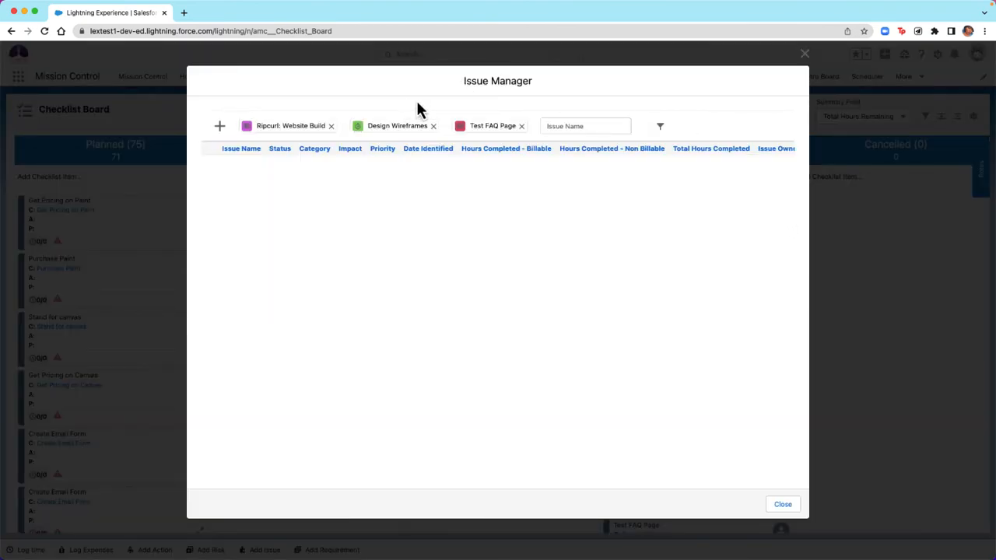
click(804, 53)
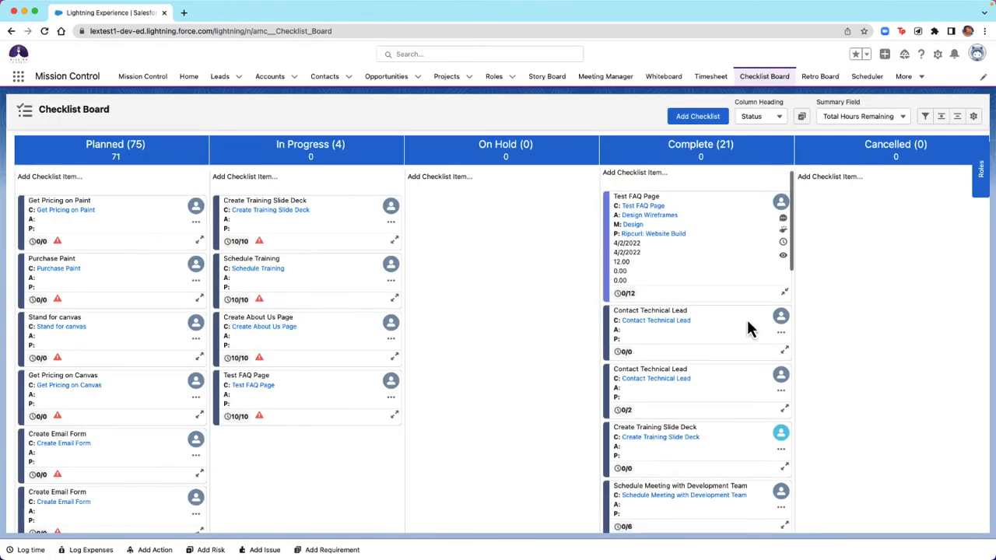
Step: View the expanded Test FAQ Page card's Log Time form without logging time, and review its Checklist Item Summary
click(783, 244)
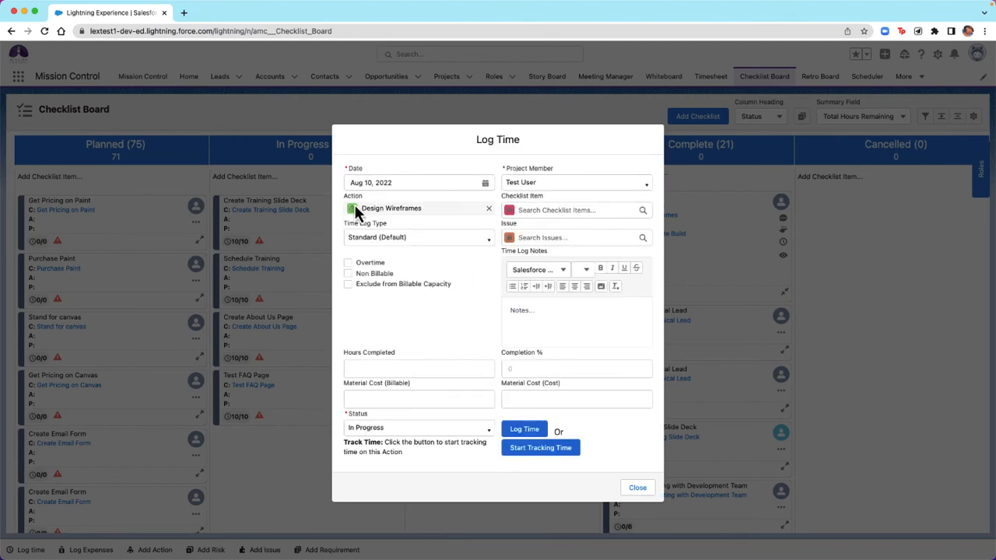
click(637, 487)
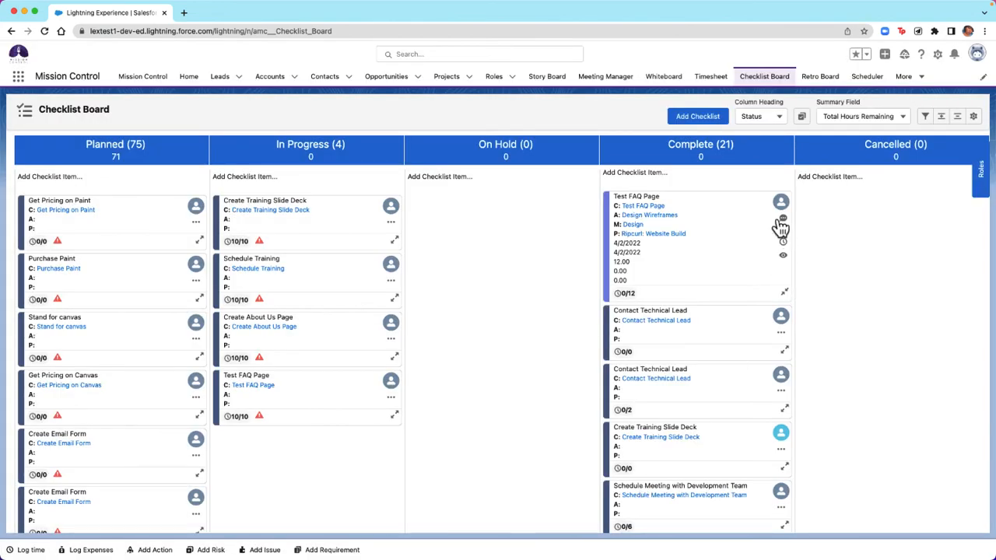
click(784, 266)
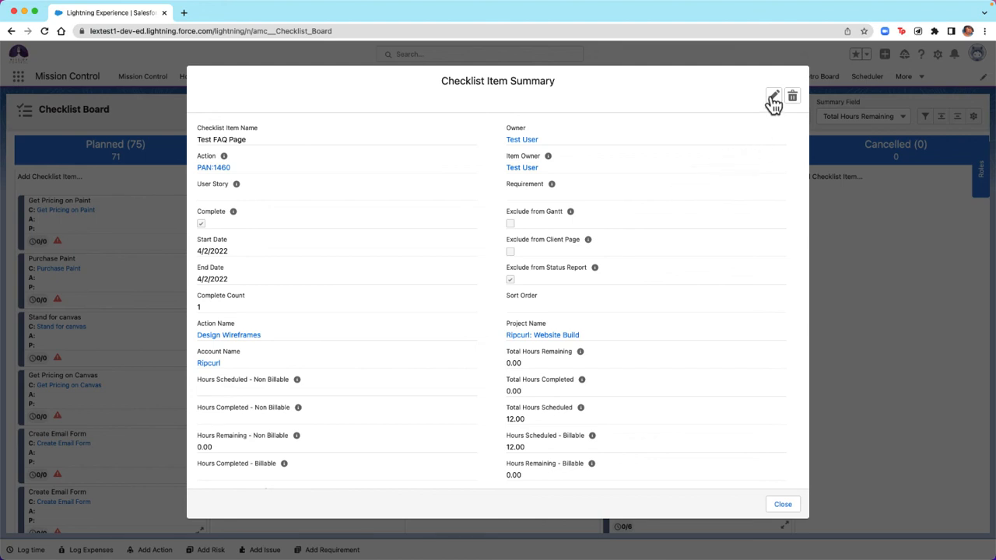
scroll(467, 350, down, 3)
scroll(465, 350, up, 3)
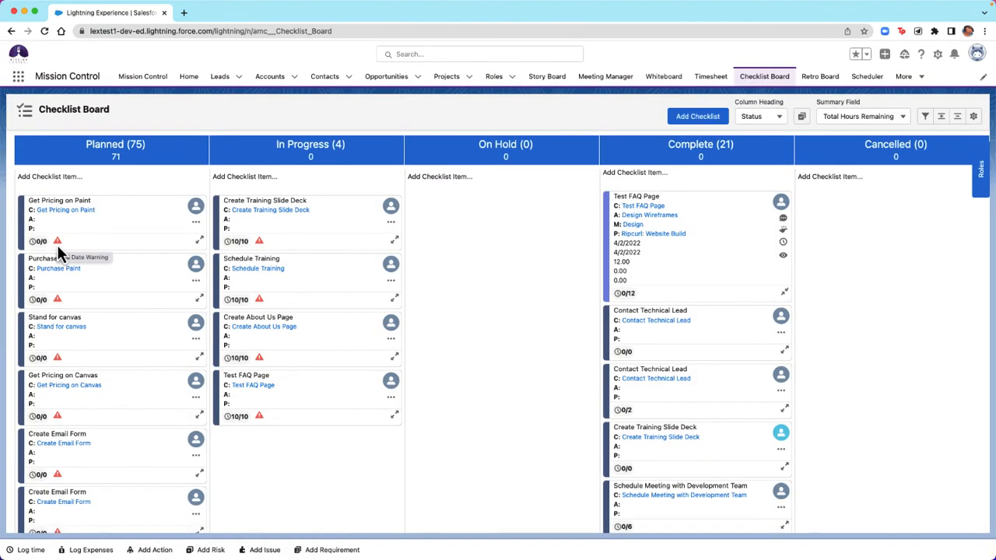
Step: Examine the date warning and open issues indicators in the footers of the cards in the Planned column
scroll(737, 289, up, 1)
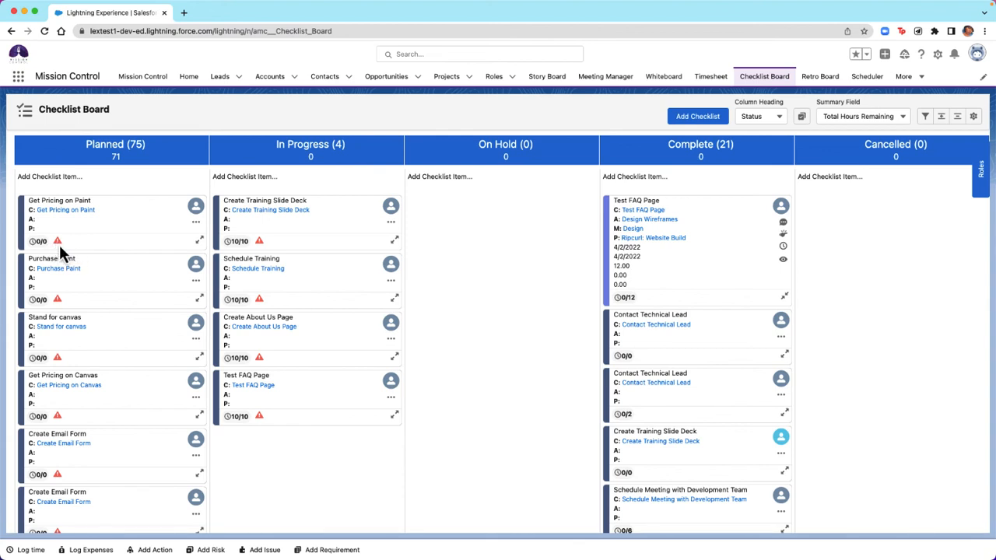
mouse_move(57, 243)
scroll(659, 344, down, 5)
scroll(658, 339, down, 1)
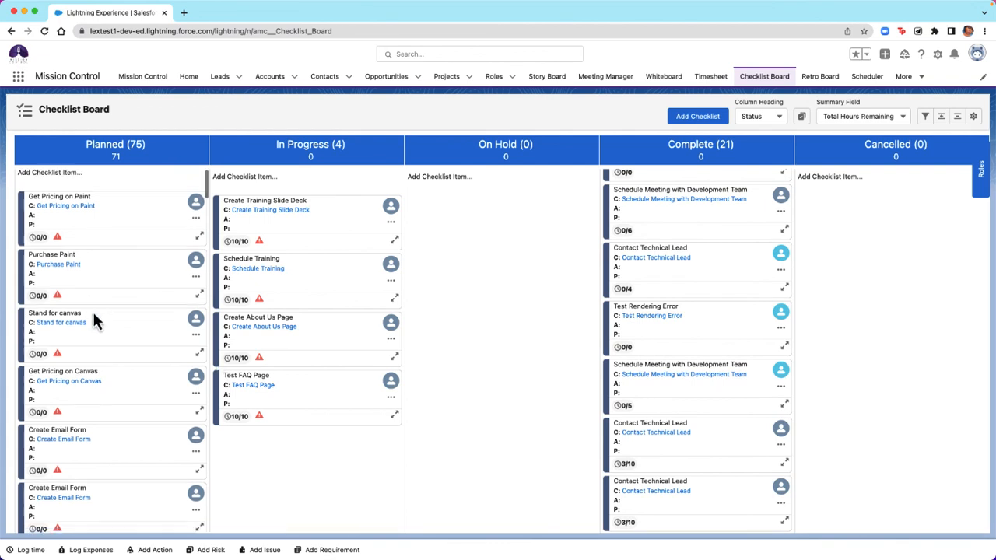
scroll(93, 315, down, 5)
scroll(94, 315, down, 7)
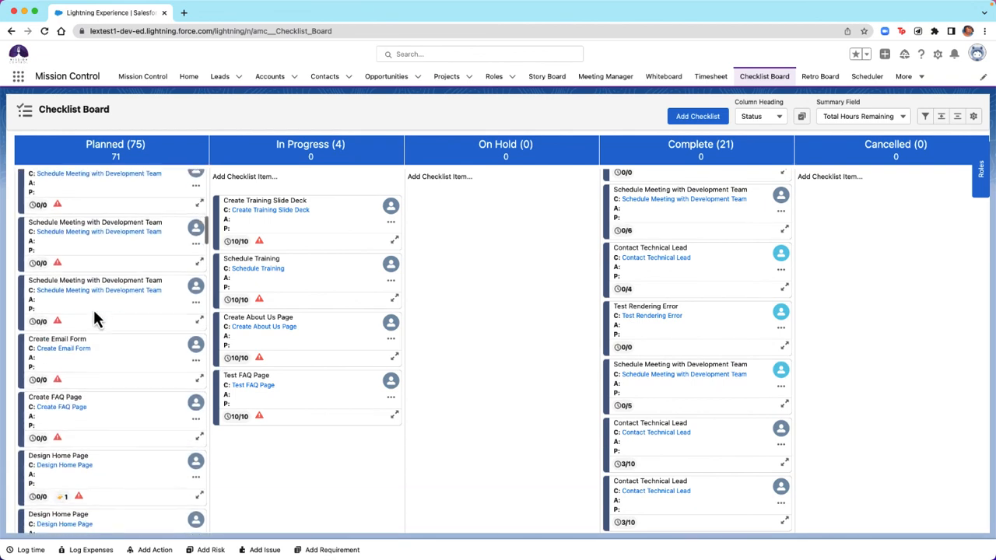
scroll(95, 315, down, 3)
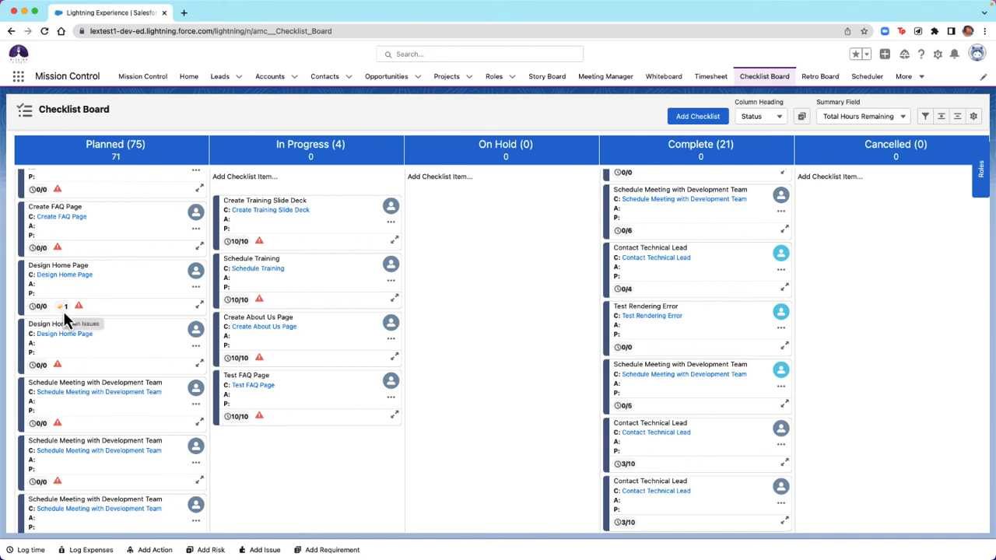
scroll(63, 311, down, 2)
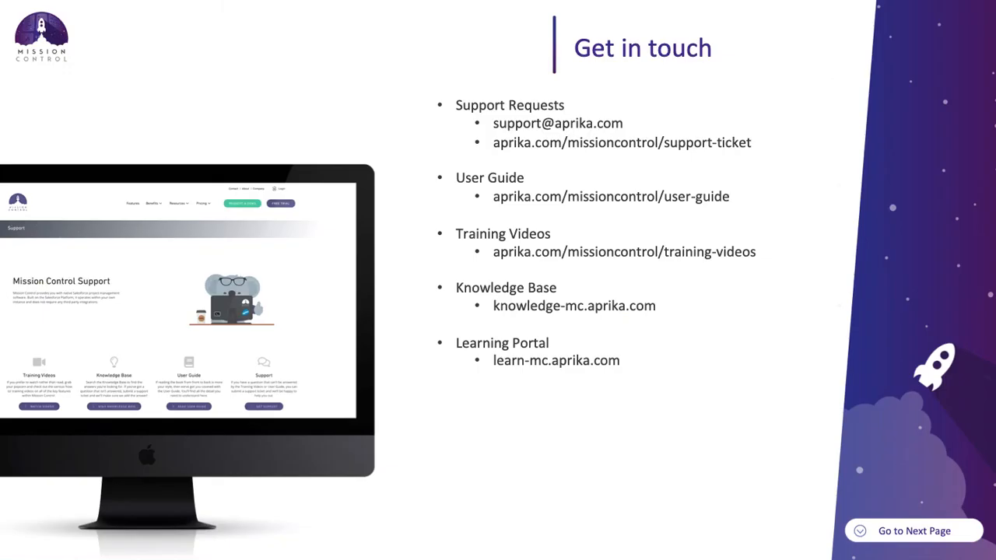